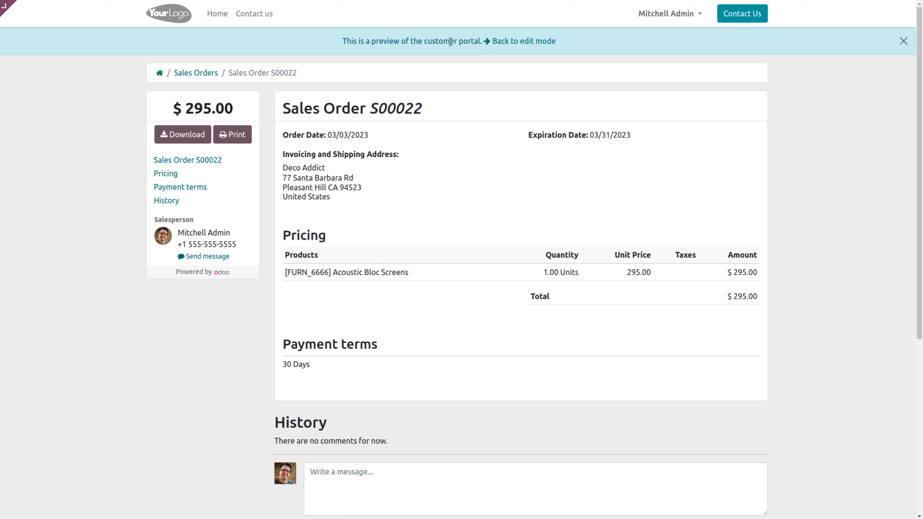
# Leave the customer portal preview of the sales order and open the Sales configuration settings
pyautogui.click(507, 44)
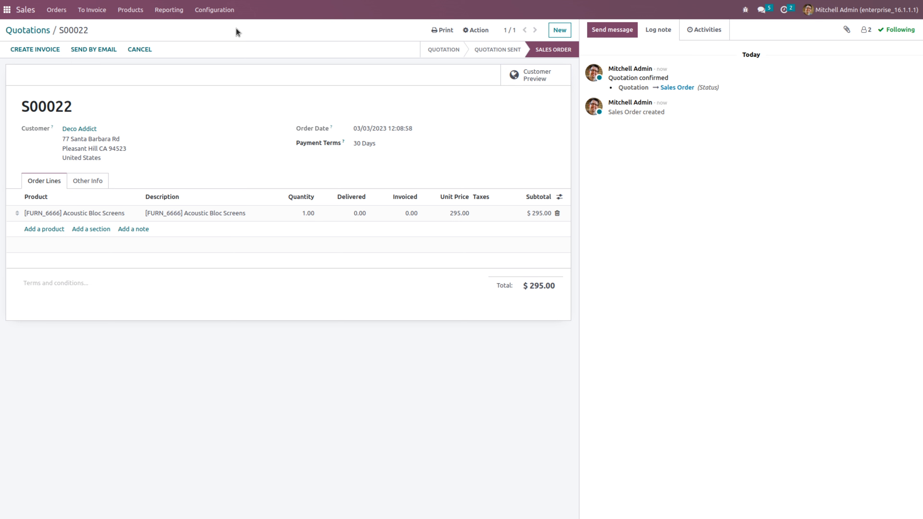
pyautogui.click(212, 9)
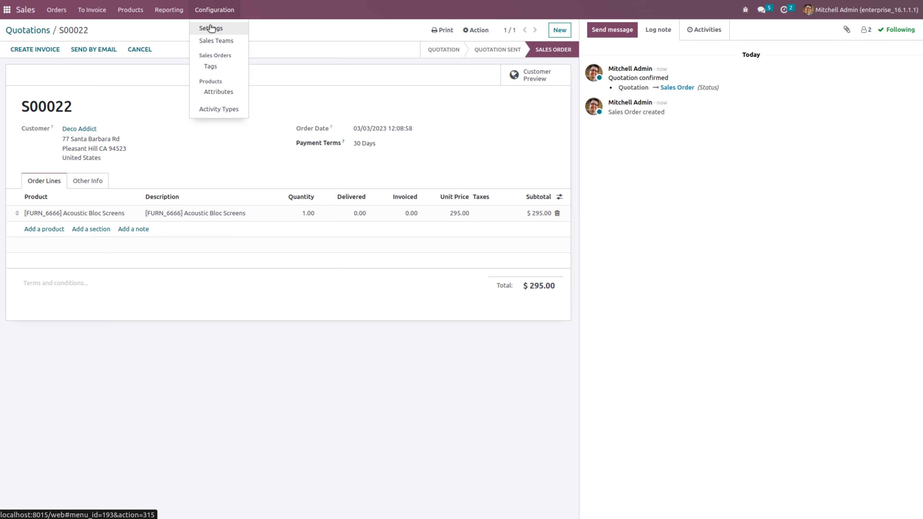
pyautogui.click(210, 27)
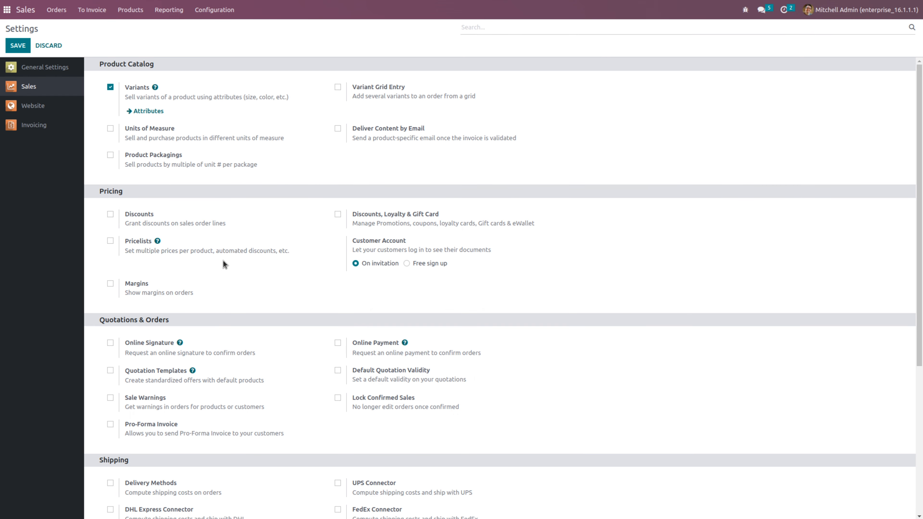
pyautogui.scroll(-5, 223, 260)
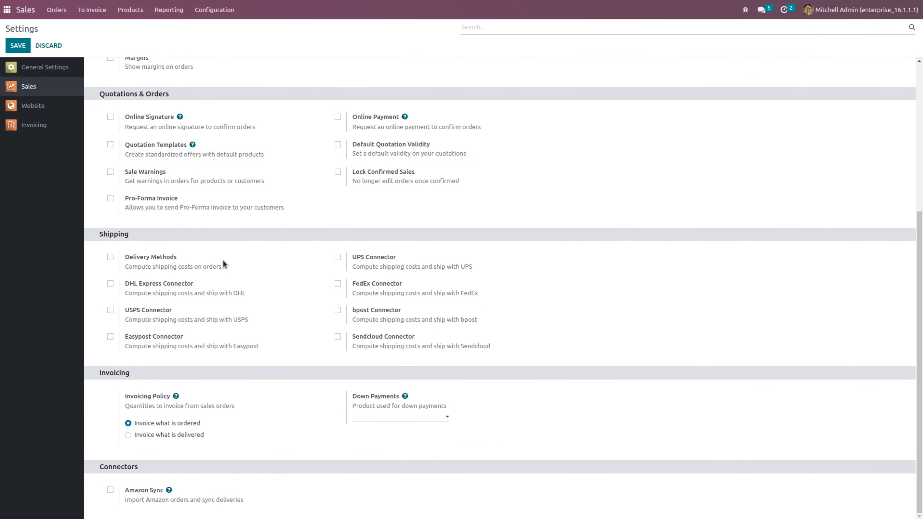
pyautogui.scroll(5, 222, 260)
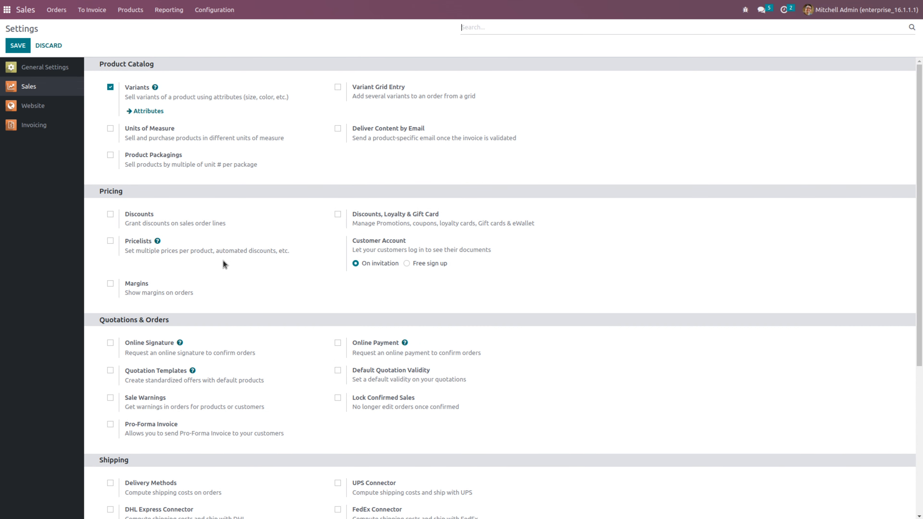
# Enable Default Quotation Validity with a default limit of 60 days and save the settings
pyautogui.click(338, 371)
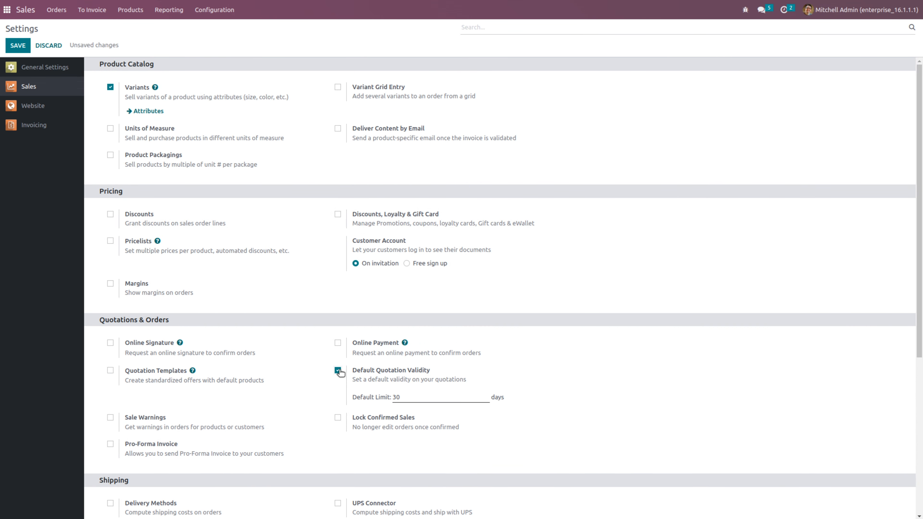
pyautogui.click(441, 394)
pyautogui.write('15')
pyautogui.press('BackSpace')
pyautogui.press('BackSpace')
pyautogui.write('60')
pyautogui.click(21, 46)
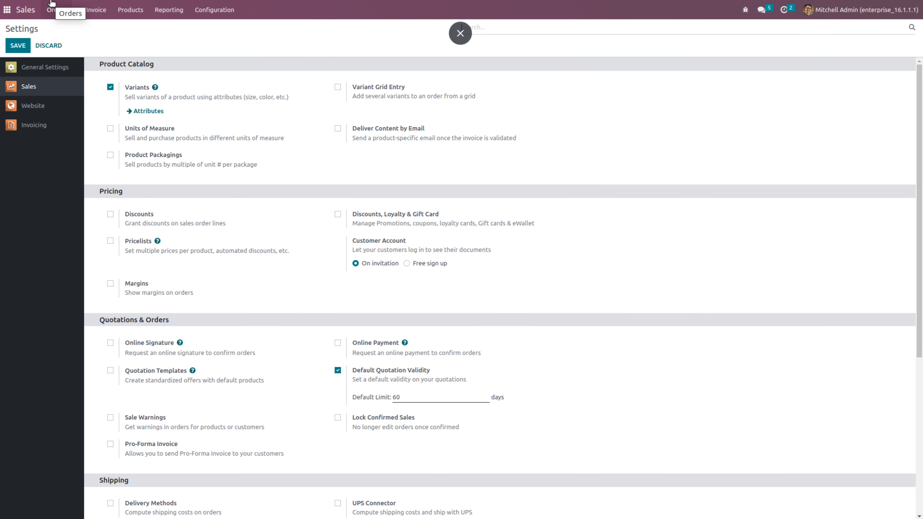
# Create a new quotation with the first individual contact listed under Azure Interior as the customer
pyautogui.click(55, 8)
pyautogui.click(61, 36)
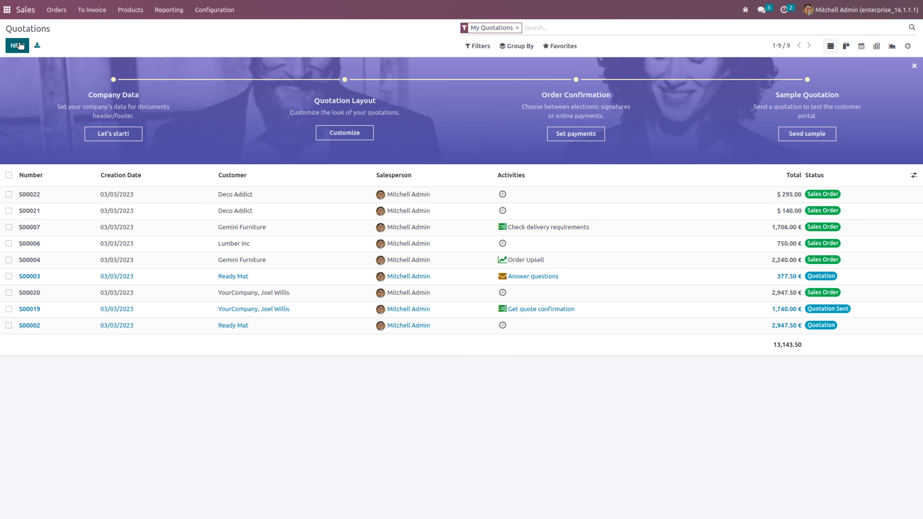
pyautogui.click(17, 45)
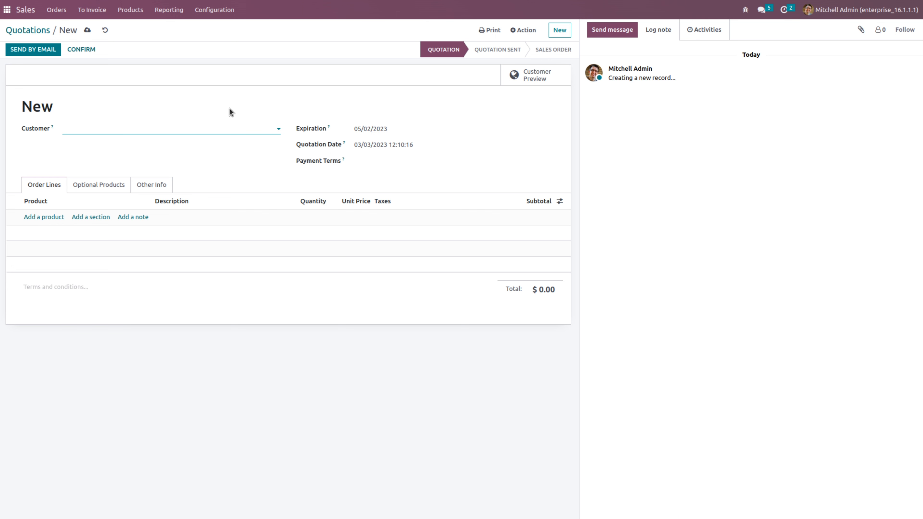
pyautogui.click(183, 126)
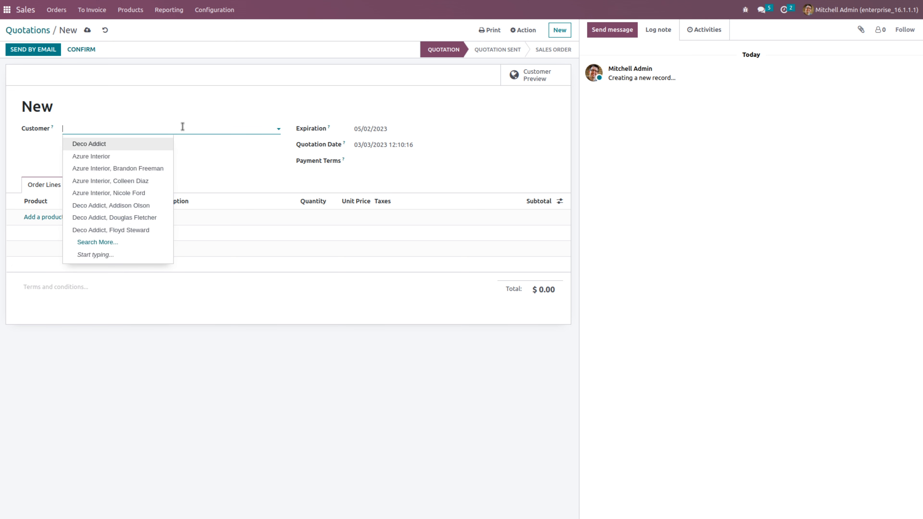
pyautogui.click(106, 165)
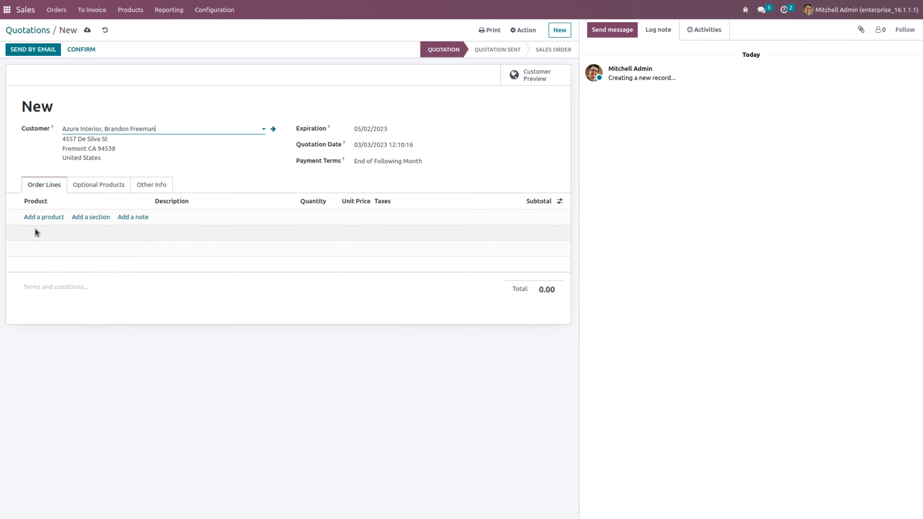
# Add the product [FURN_1118] Corner Desk Left Sit to the order lines without the optional conference chair
pyautogui.click(39, 216)
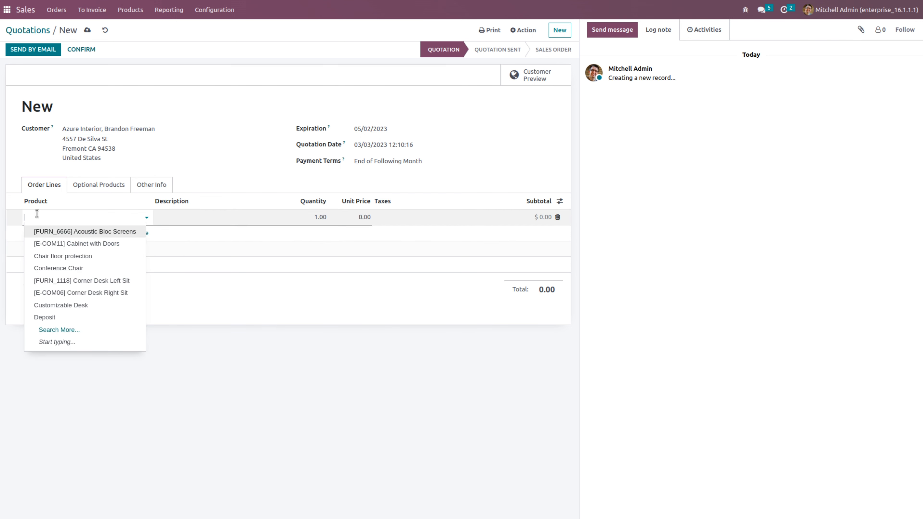
pyautogui.click(81, 281)
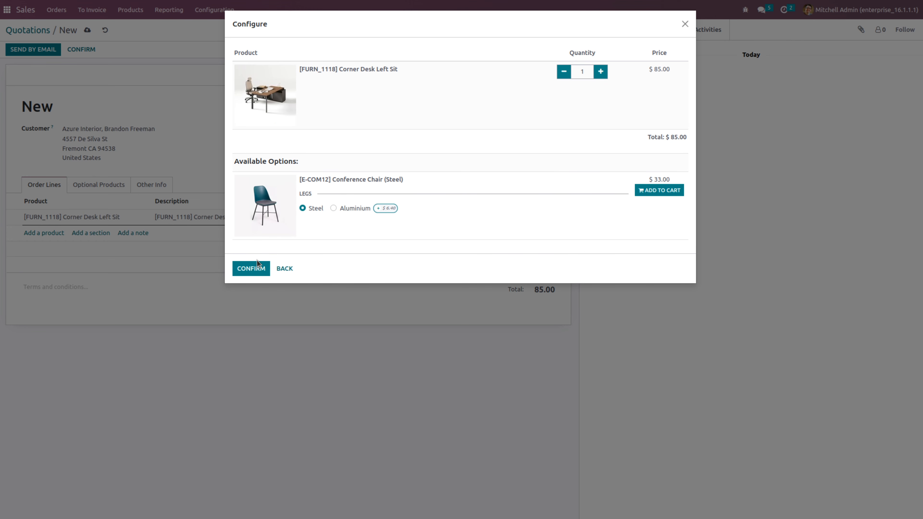
pyautogui.click(256, 271)
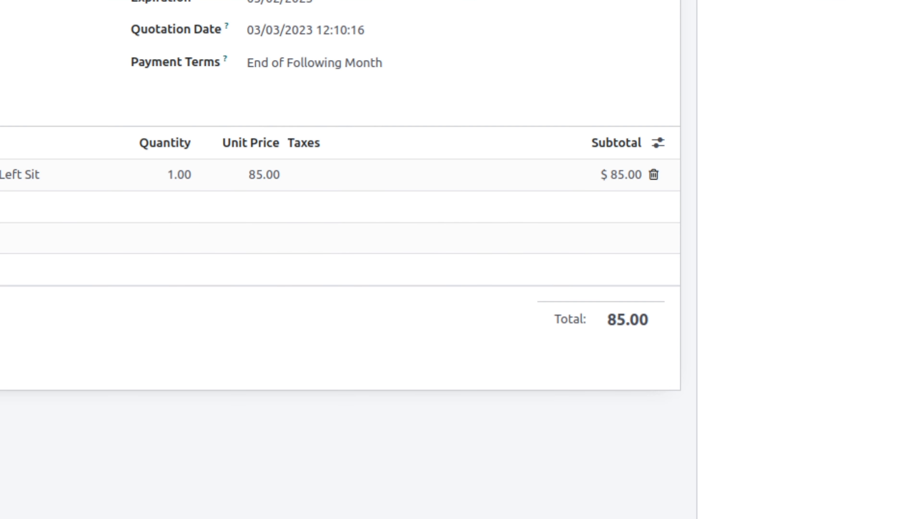
# Confirm the quotation and check its expiration date in the customer preview, returning to edit mode
pyautogui.click(416, 128)
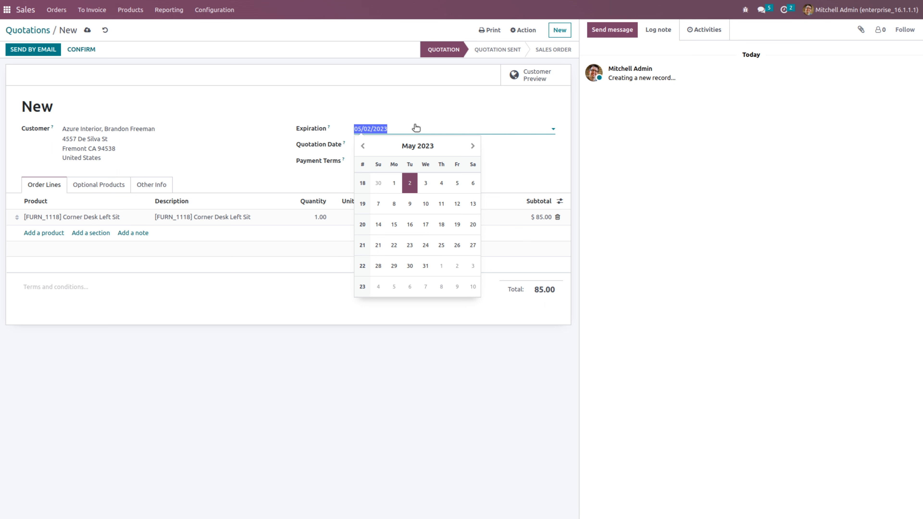
pyautogui.click(239, 124)
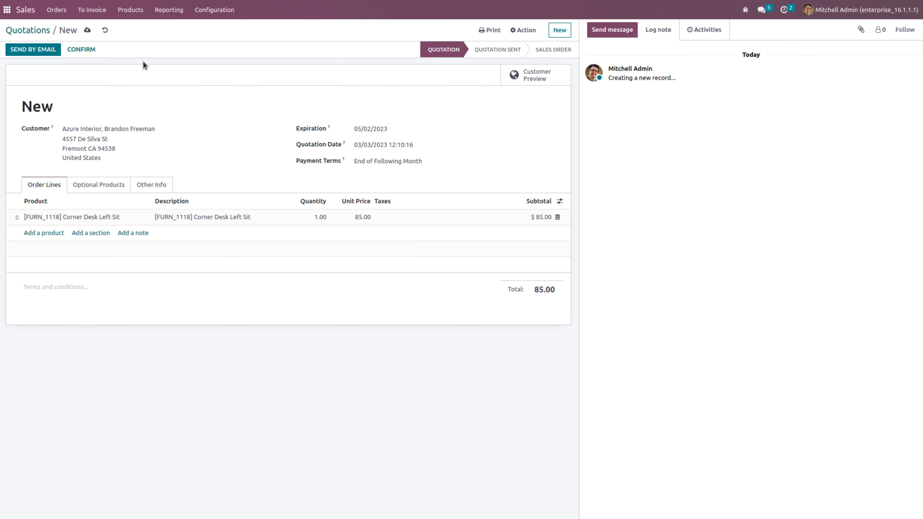
pyautogui.click(78, 48)
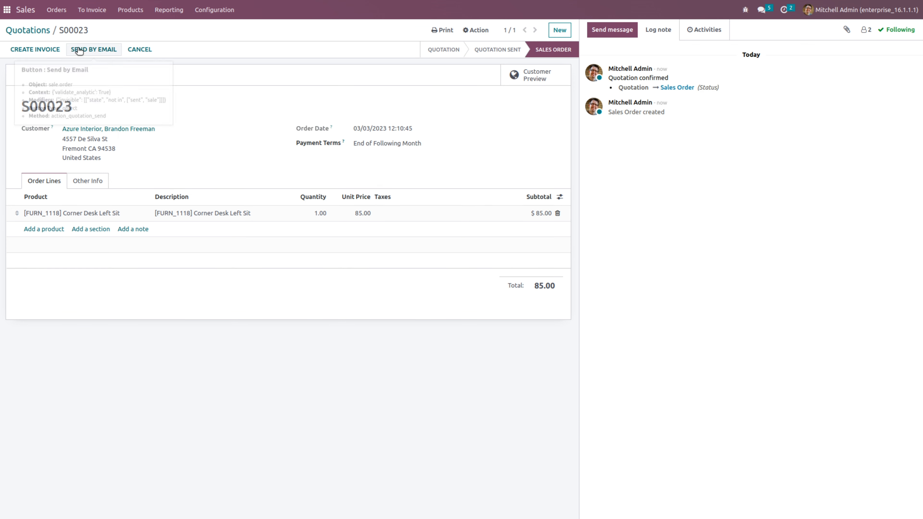
pyautogui.click(534, 76)
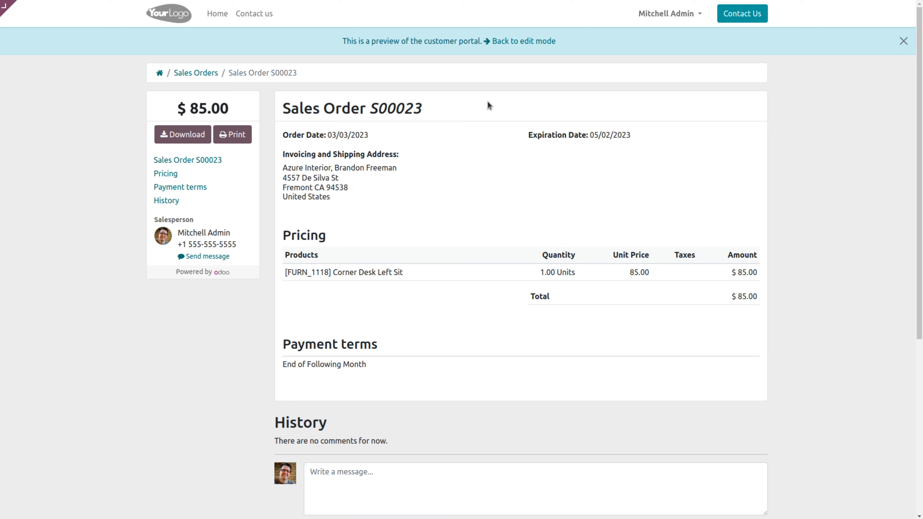
pyautogui.click(510, 39)
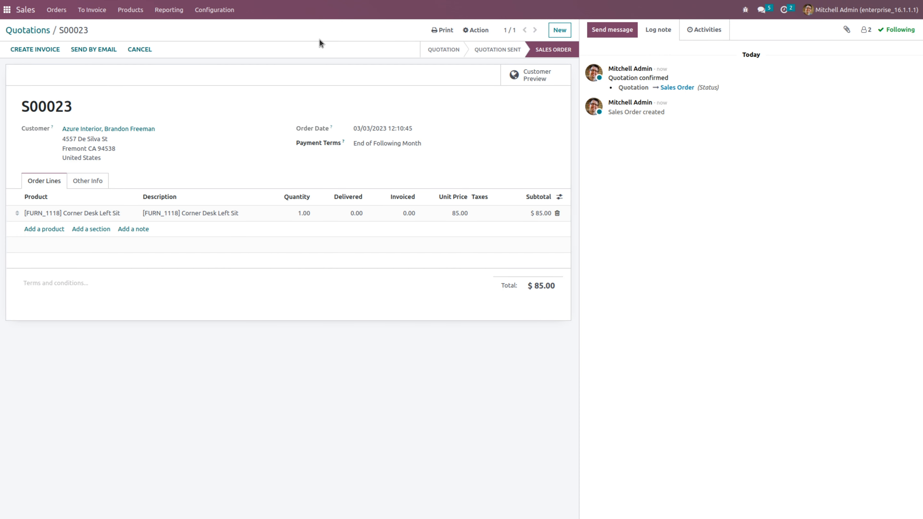
# Enable Quotation Templates and Quotation Builder in the Sales settings
pyautogui.click(218, 9)
pyautogui.click(211, 28)
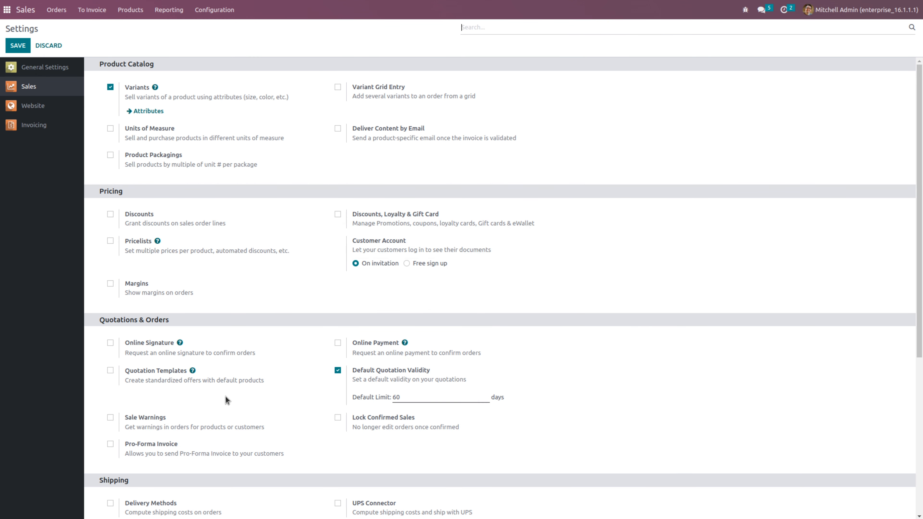
pyautogui.click(110, 371)
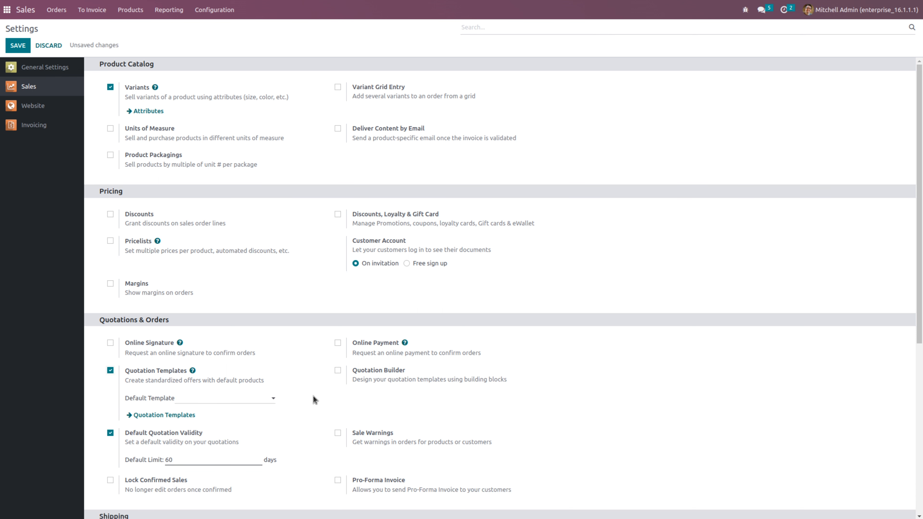
pyautogui.click(337, 371)
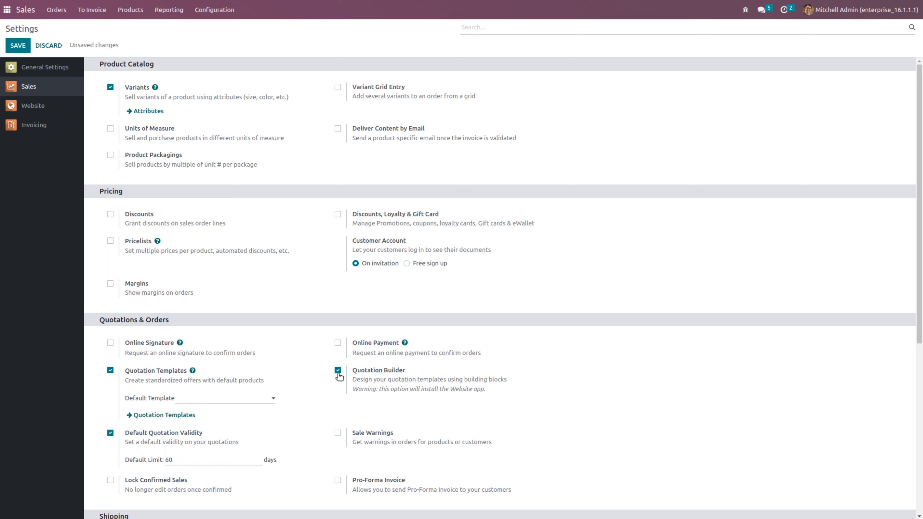
# Start a new default quotation template named "Demo template" and open its full creation form
pyautogui.click(190, 398)
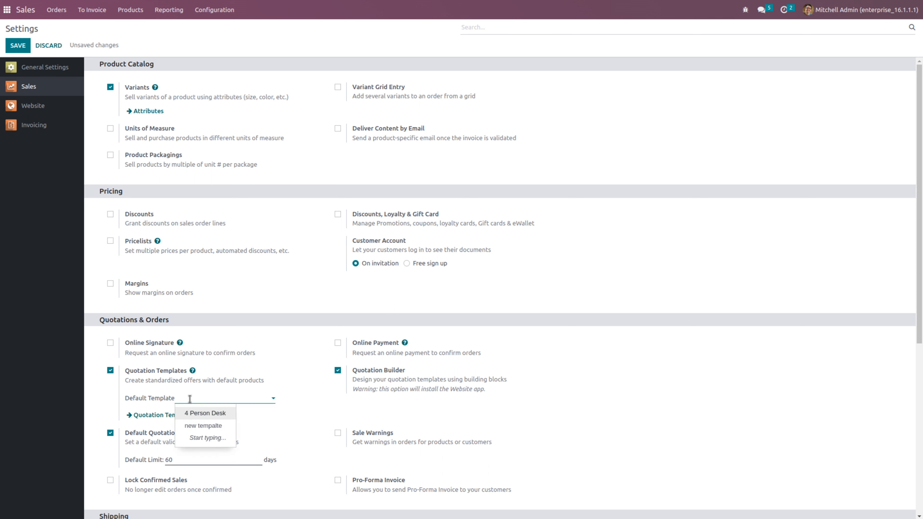
pyautogui.write('de')
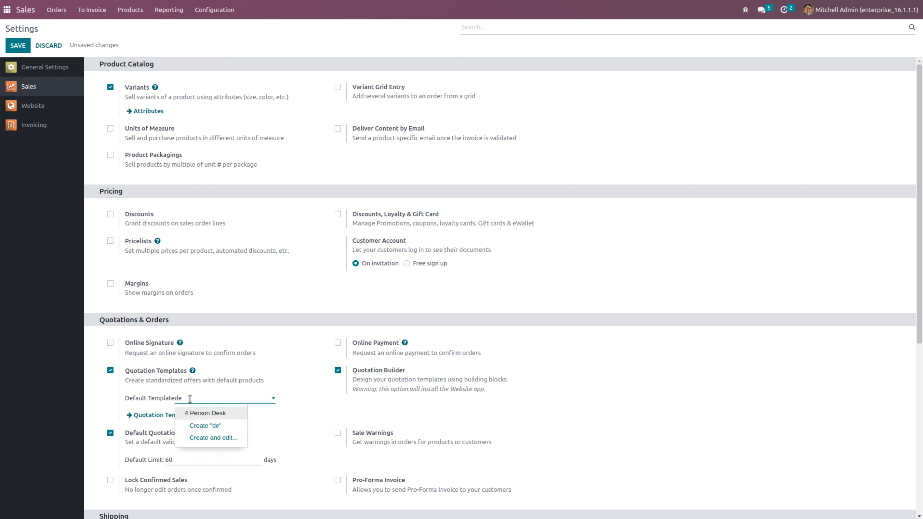
pyautogui.press('BackSpace')
pyautogui.press('BackSpace')
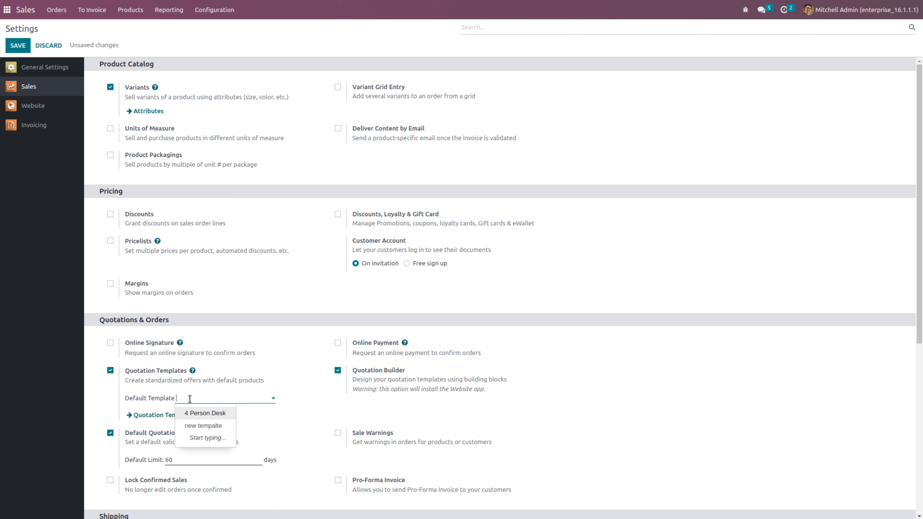
pyautogui.write('DE')
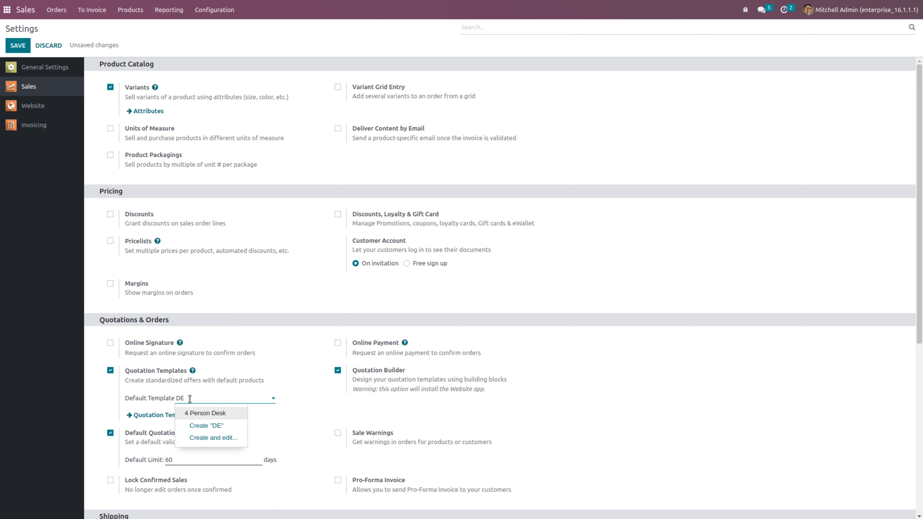
pyautogui.press('BackSpace')
pyautogui.write('emo')
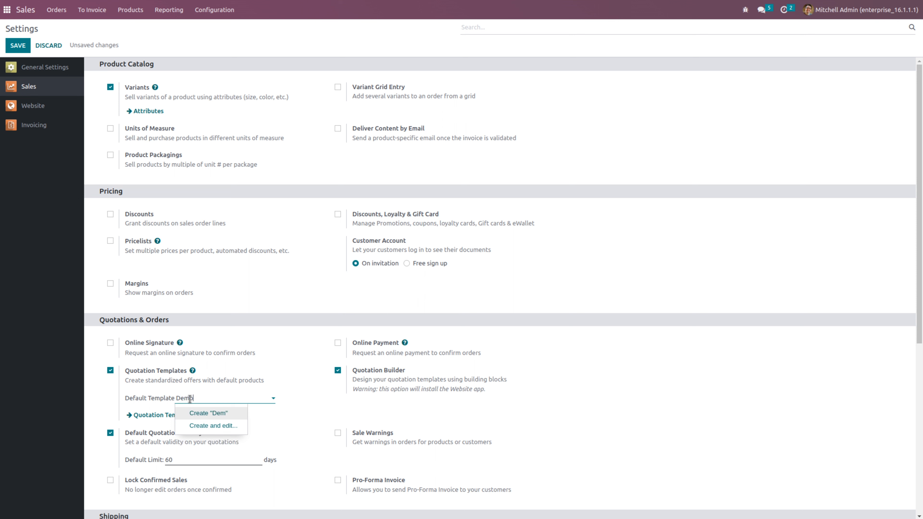
pyautogui.write(' template')
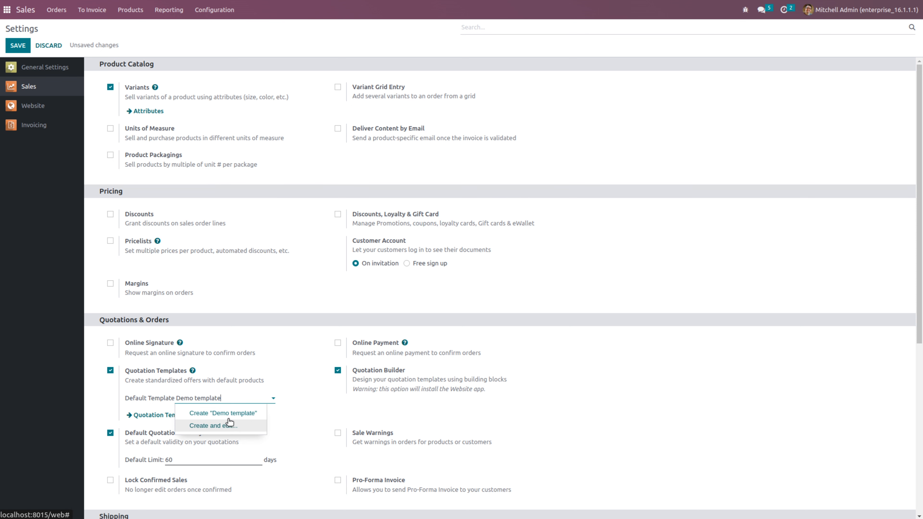
pyautogui.click(227, 426)
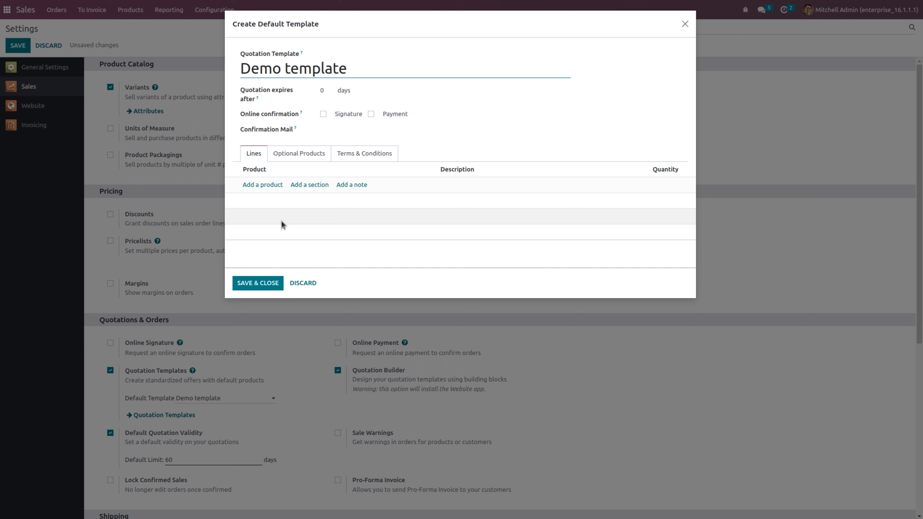
# Add Customizable Desk (Custom, White), Large Cabinet and Pedal Bin to the template's product lines, and save the template
pyautogui.click(263, 185)
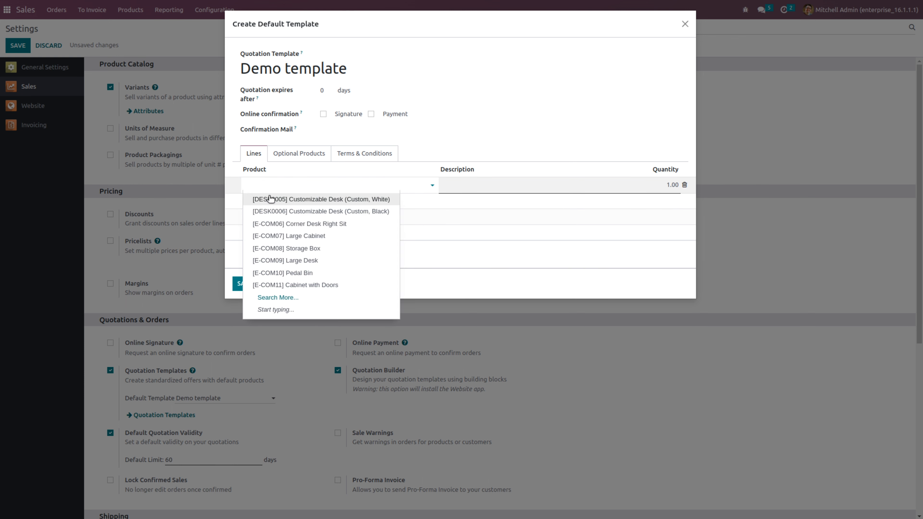
pyautogui.click(270, 199)
pyautogui.click(255, 208)
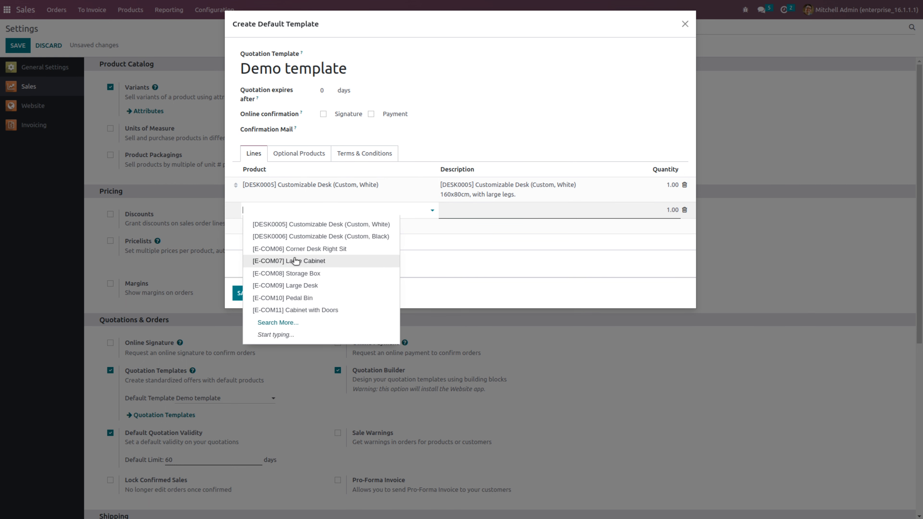
pyautogui.click(295, 262)
pyautogui.click(270, 226)
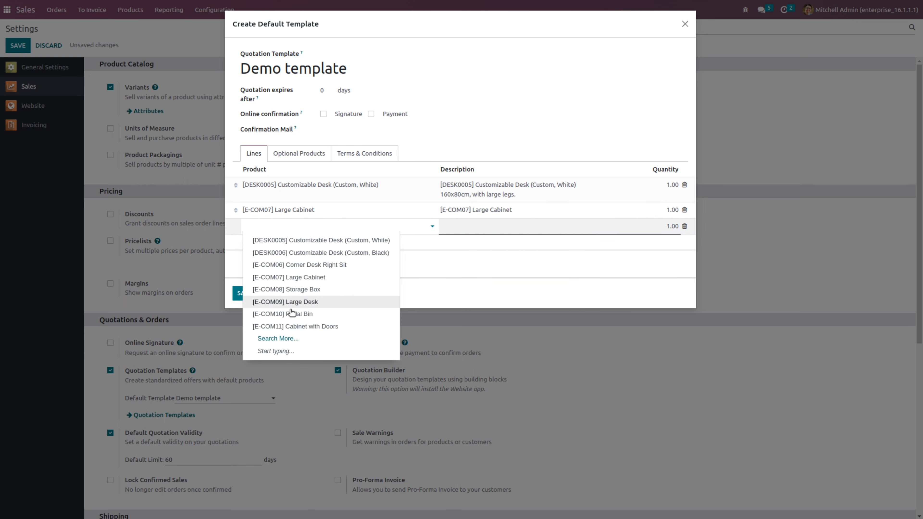
pyautogui.click(291, 316)
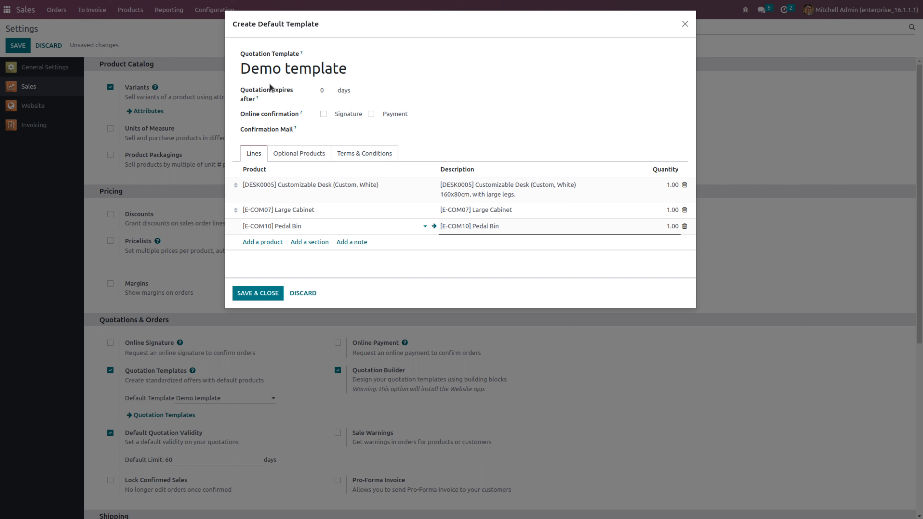
pyautogui.click(326, 89)
pyautogui.click(258, 293)
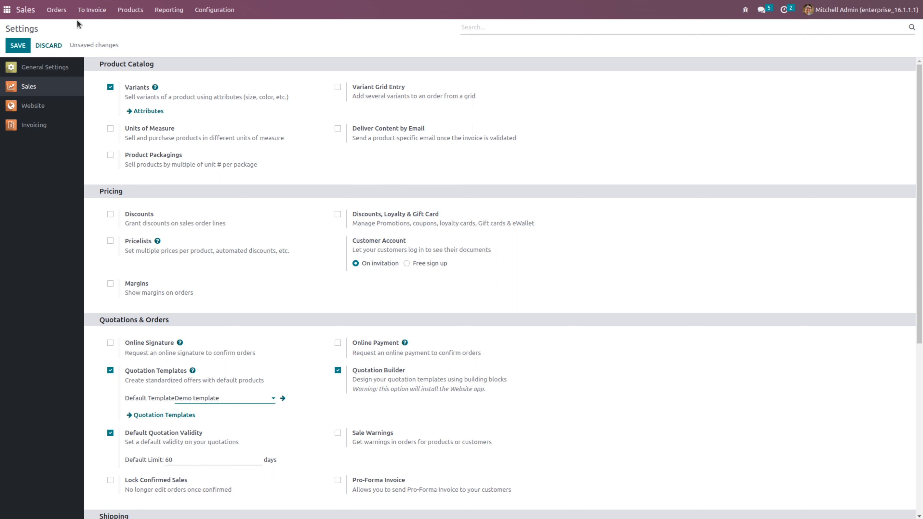
# Save the Sales settings with "Demo template" as the default quotation template
pyautogui.click(54, 14)
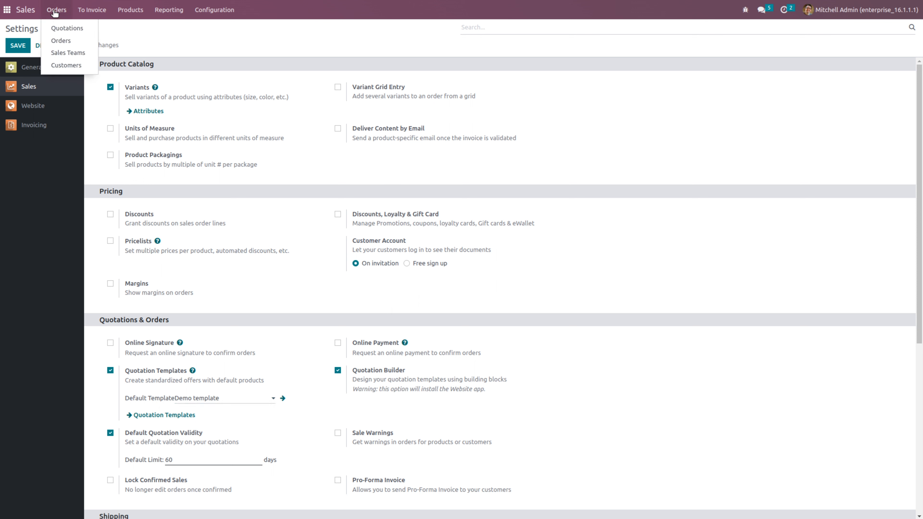
pyautogui.click(128, 40)
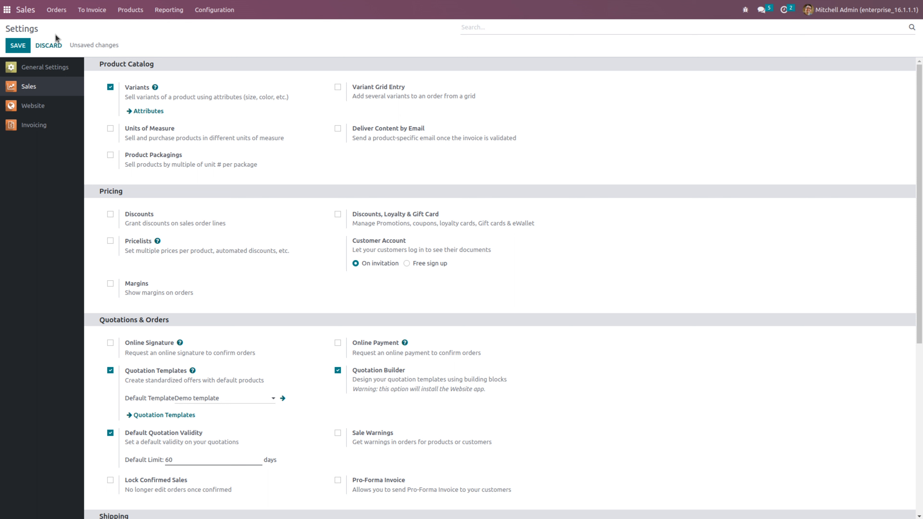
pyautogui.click(17, 43)
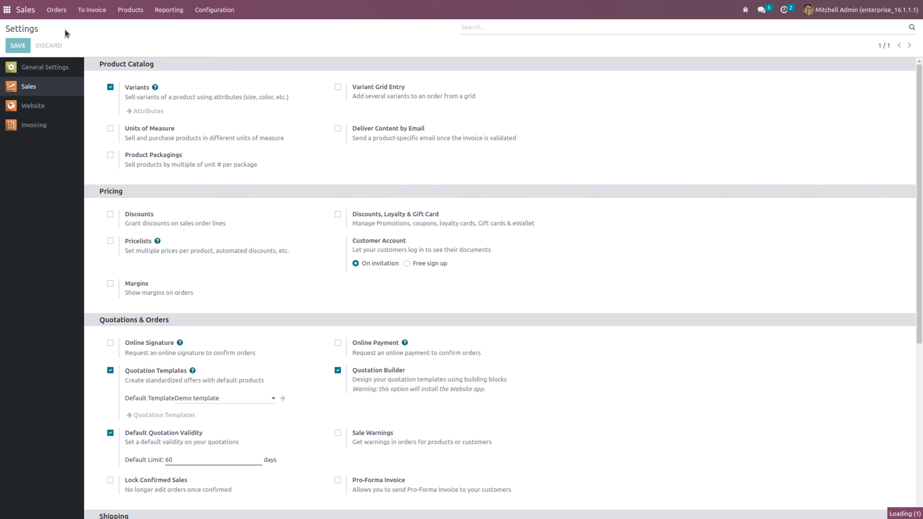
# Go to the quotations list and start a new quotation
pyautogui.click(57, 10)
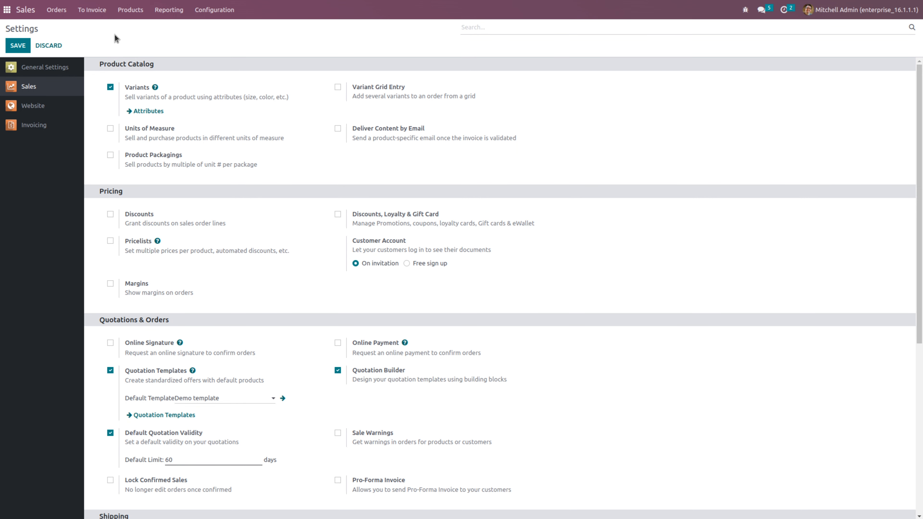
pyautogui.click(56, 9)
pyautogui.click(61, 33)
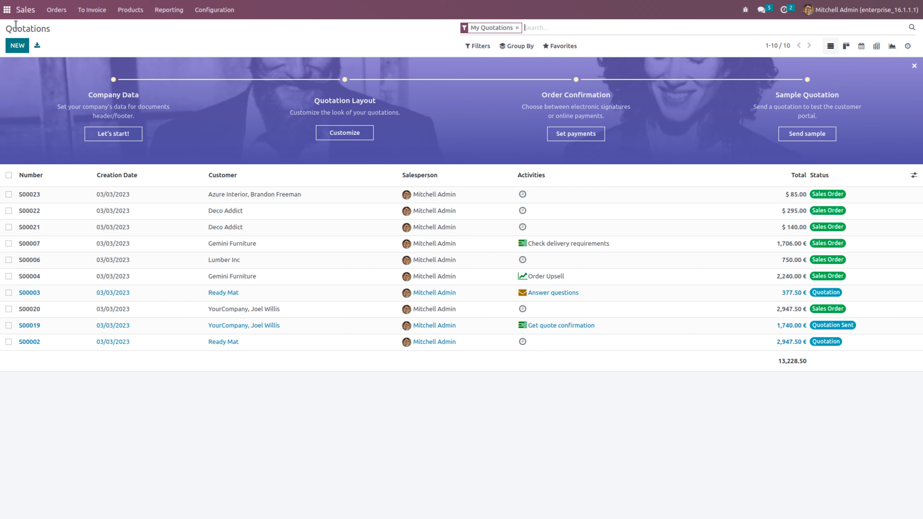
pyautogui.click(17, 46)
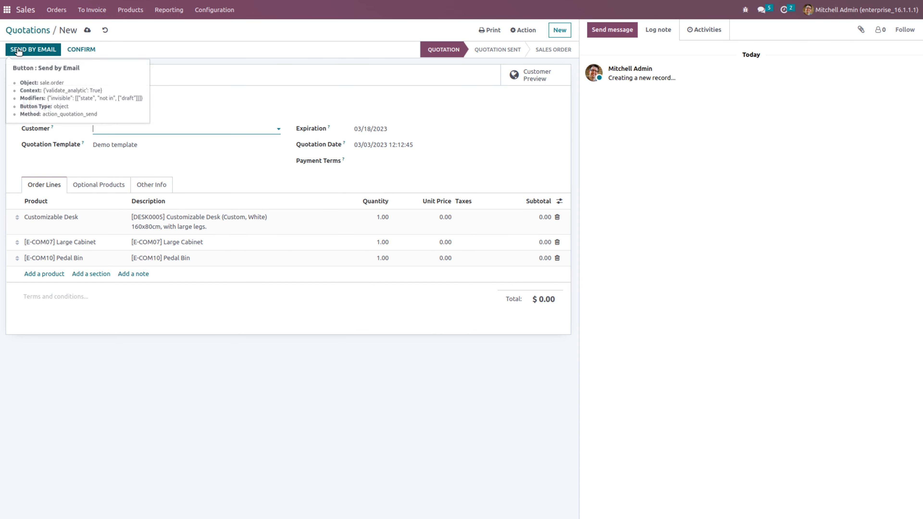
# Review the available quotation templates, keeping "Demo template", and set the quotation's customer to Deco Addict
pyautogui.click(141, 144)
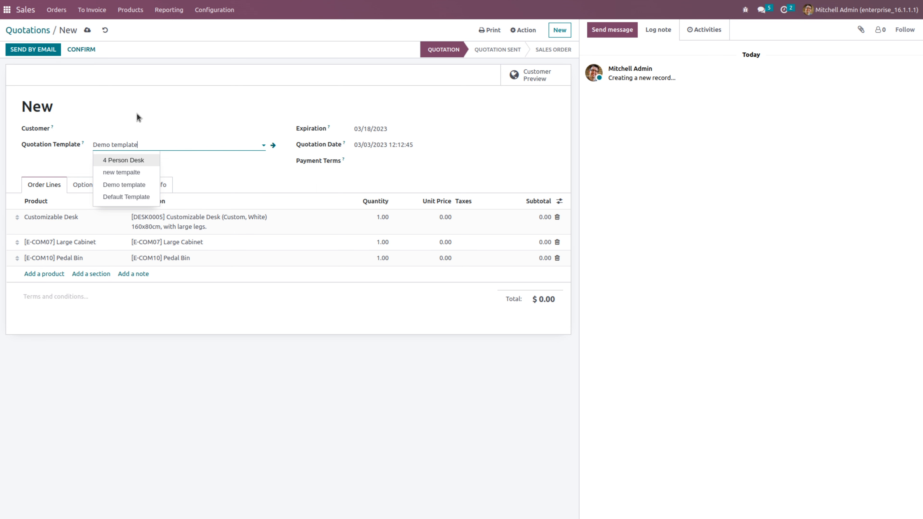
pyautogui.click(134, 123)
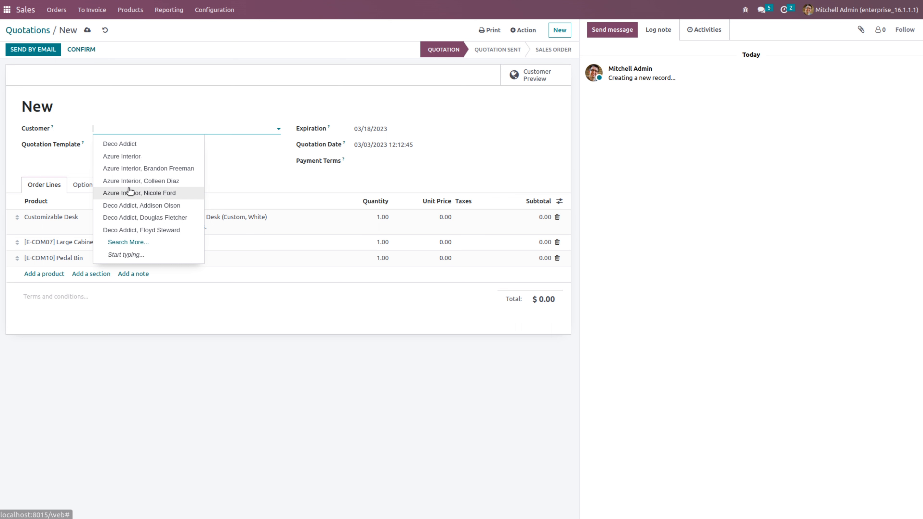
pyautogui.click(135, 145)
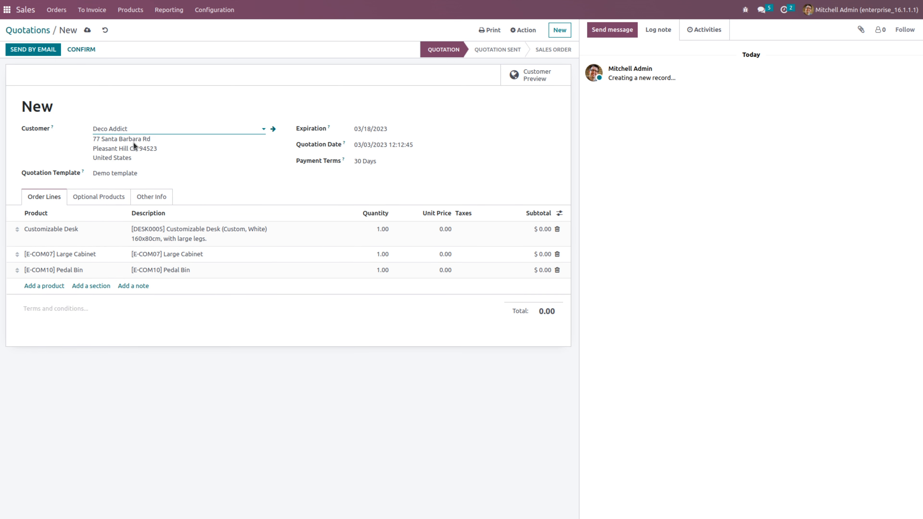